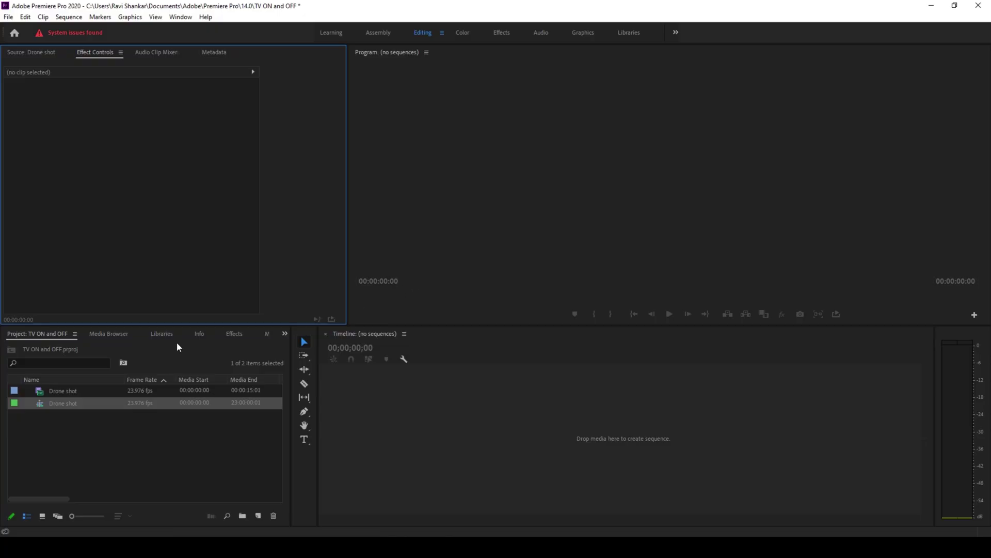
Create a new sequence from the Drone shot clip.
{"action": "left_click", "coordinate": [75, 389]}
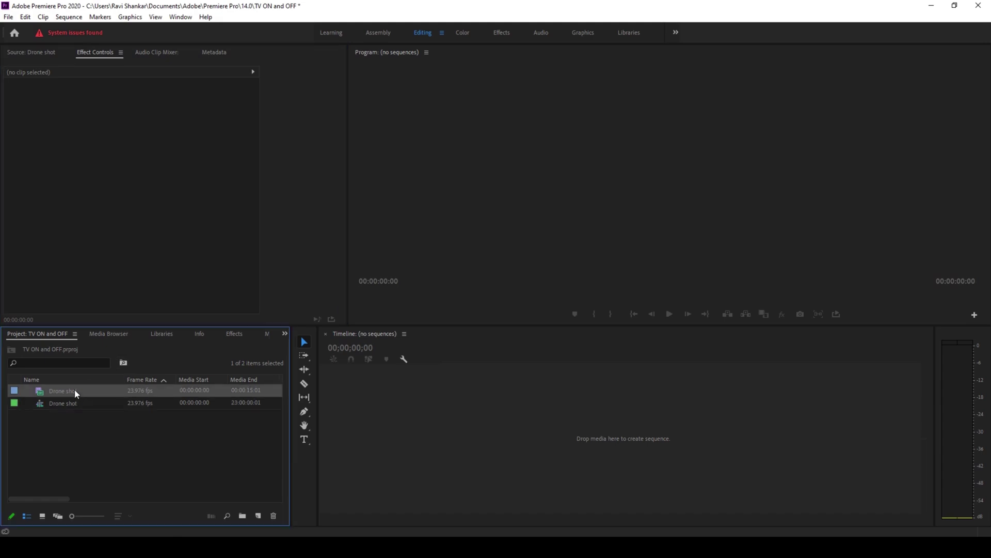
{"action": "right_click", "coordinate": [74, 389]}
{"action": "left_click", "coordinate": [113, 240]}
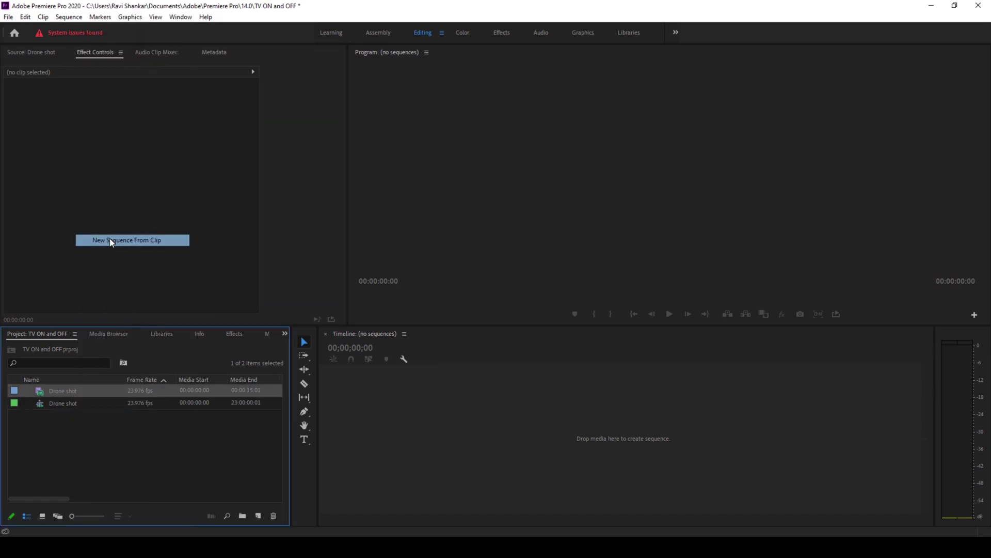
Enlarge the Program monitor and play the Drone shot sequence from the start, then stop.
{"action": "left_click_drag", "start_coordinate": [409, 326], "coordinate": [410, 363]}
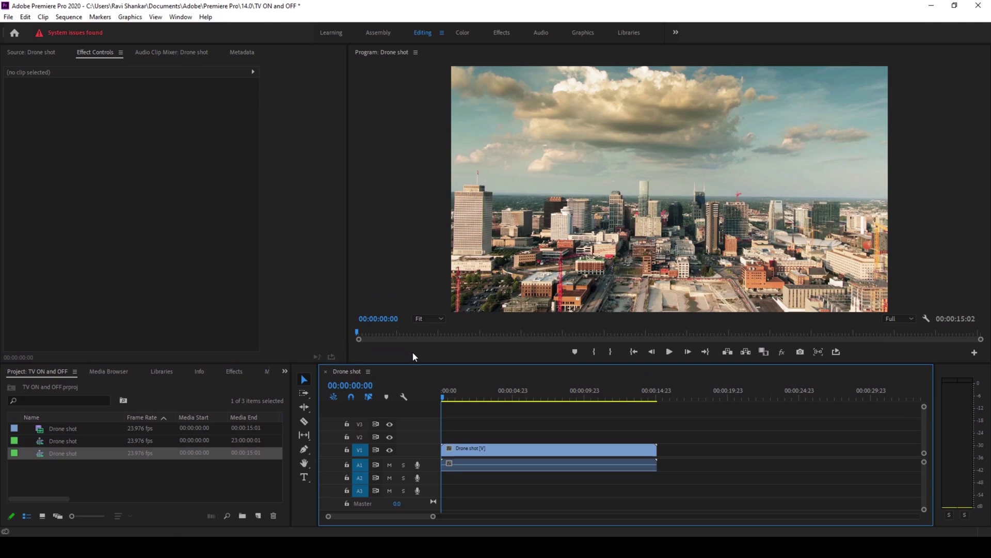
{"action": "key", "text": "space"}
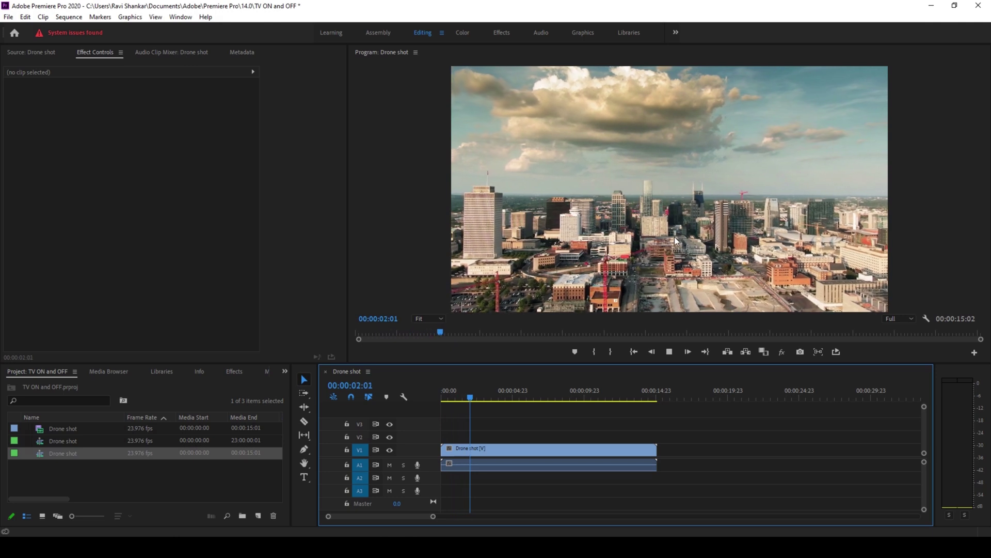
{"action": "left_click", "coordinate": [442, 398]}
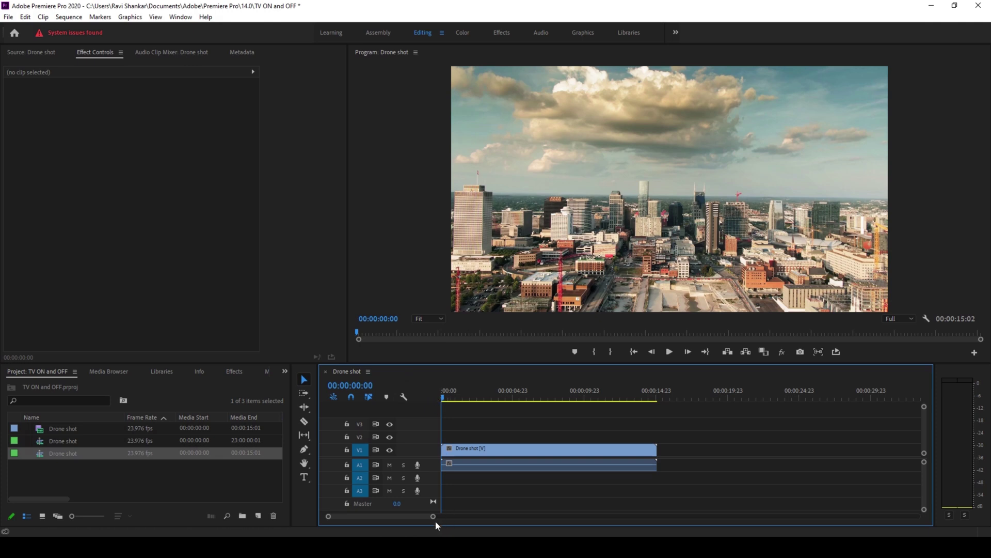
Zoom the timeline, park the playhead at 00:00:00:10 and select the Drone shot clip.
{"action": "left_click_drag", "start_coordinate": [434, 517], "coordinate": [371, 516]}
{"action": "left_click", "coordinate": [452, 397]}
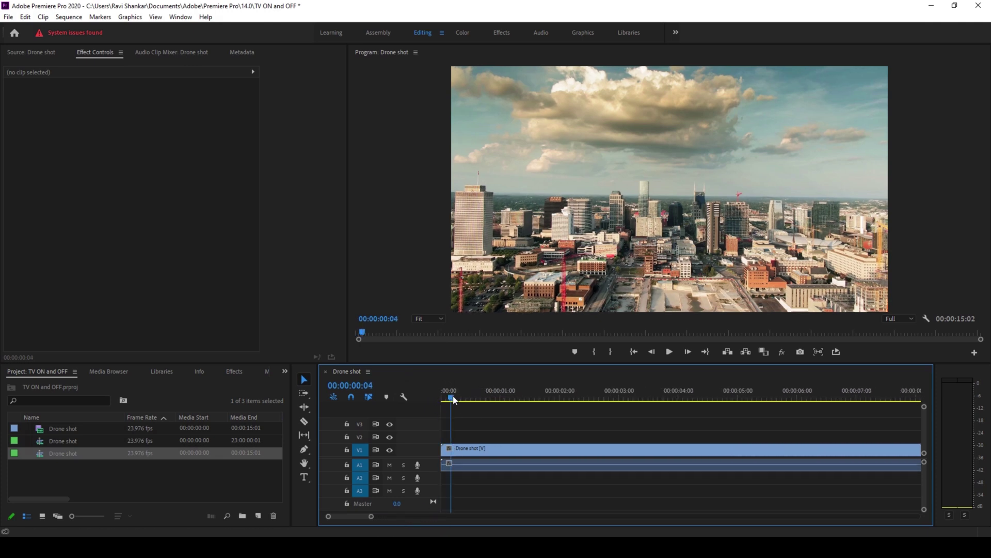
{"action": "left_click_drag", "start_coordinate": [453, 399], "coordinate": [469, 398]}
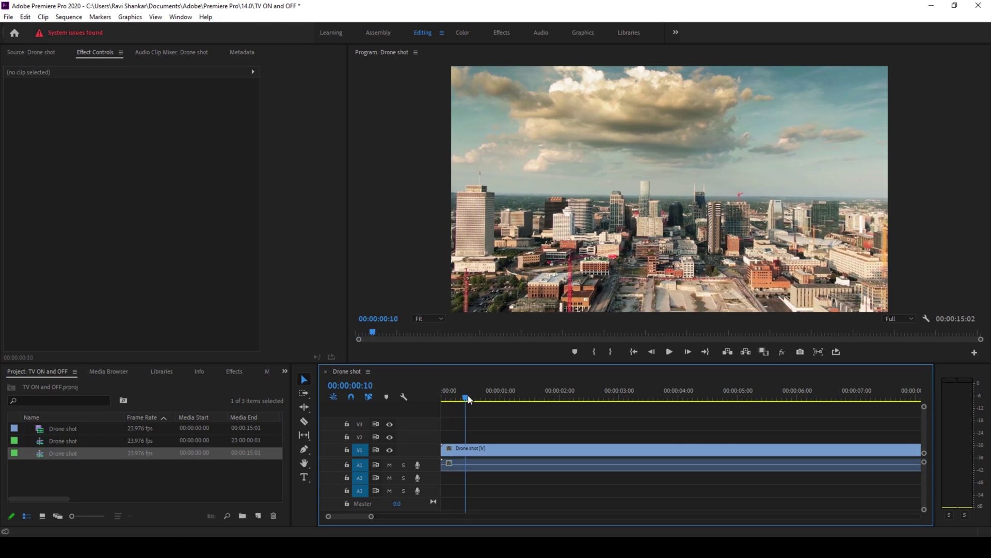
{"action": "left_click", "coordinate": [469, 449]}
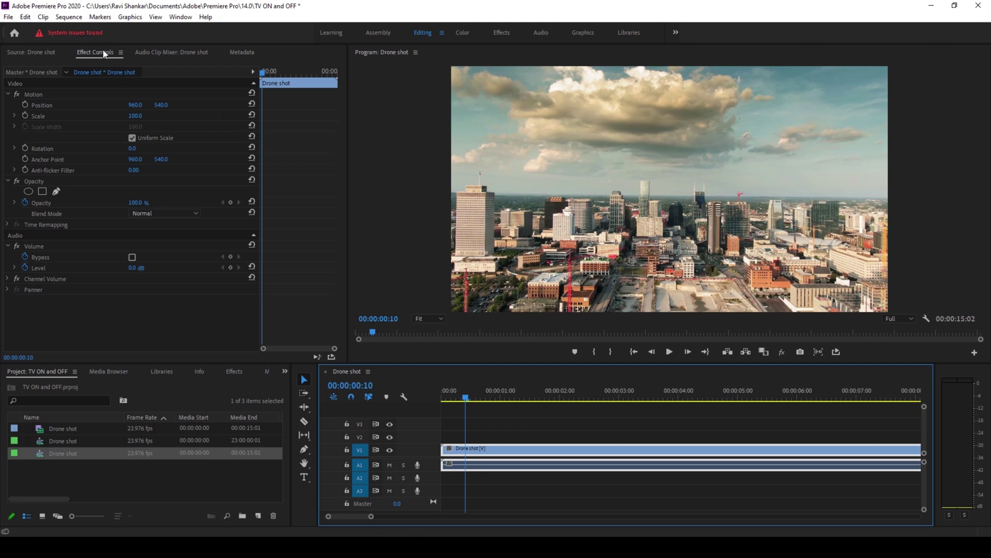
Turn off Uniform Scale and set Scale Height and Scale Width keyframes at 100 on frame 10.
{"action": "left_click", "coordinate": [132, 140]}
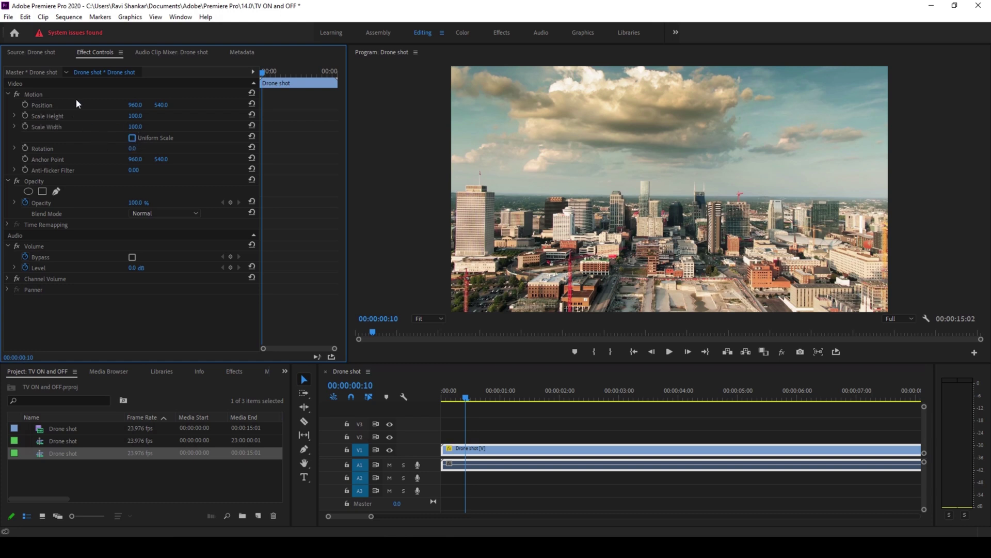
{"action": "left_click", "coordinate": [27, 113]}
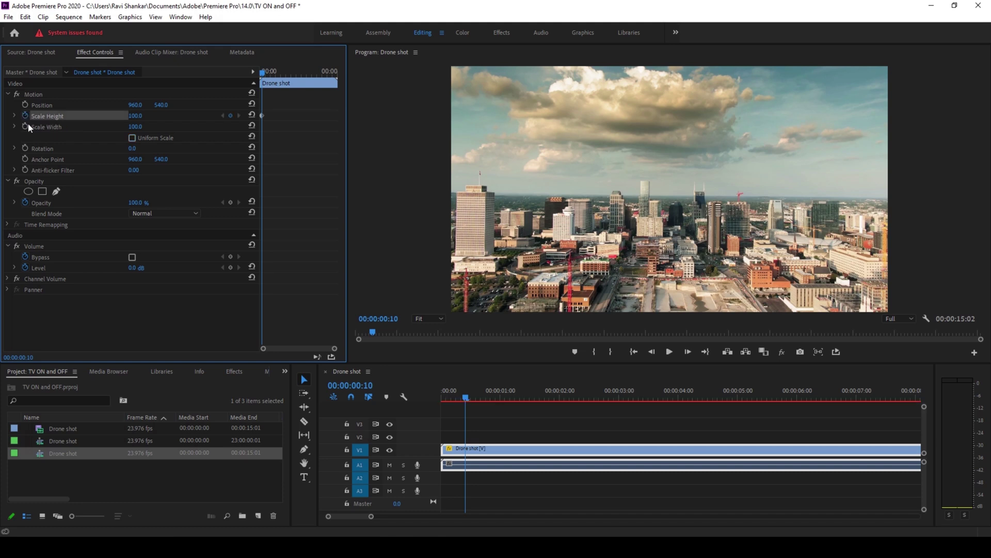
{"action": "left_click", "coordinate": [25, 126]}
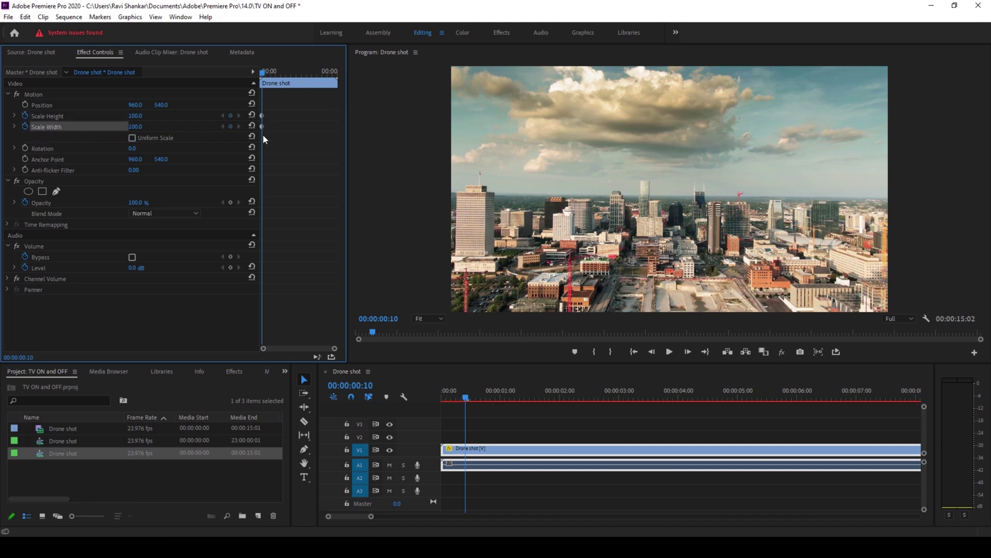
{"action": "left_click_drag", "start_coordinate": [335, 348], "coordinate": [292, 351]}
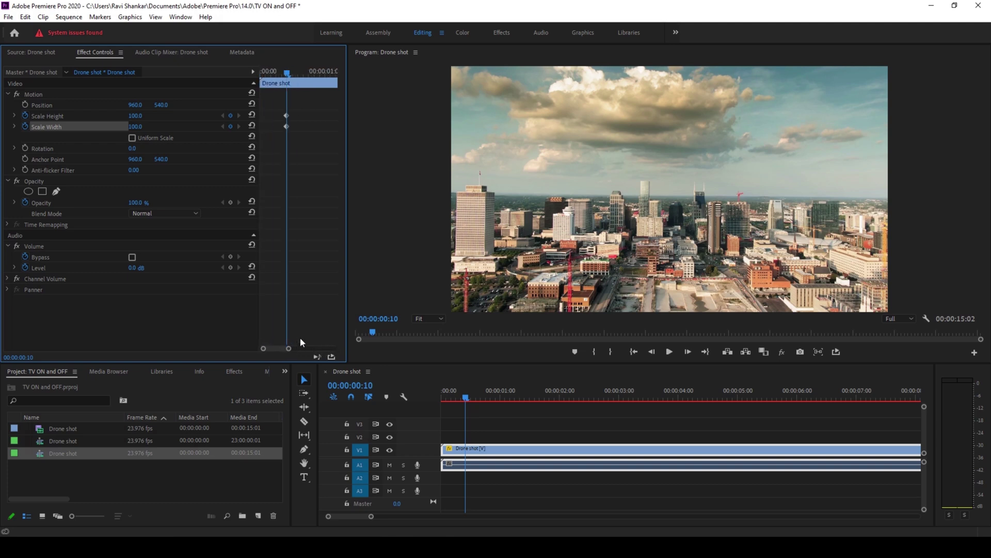
At frame 5, key Scale Height to 3 and add a Scale Width keyframe.
{"action": "key", "text": "Left"}
{"action": "key", "text": "Left"}
{"action": "key", "text": "Left"}
{"action": "key", "text": "Left"}
{"action": "key", "text": "Left"}
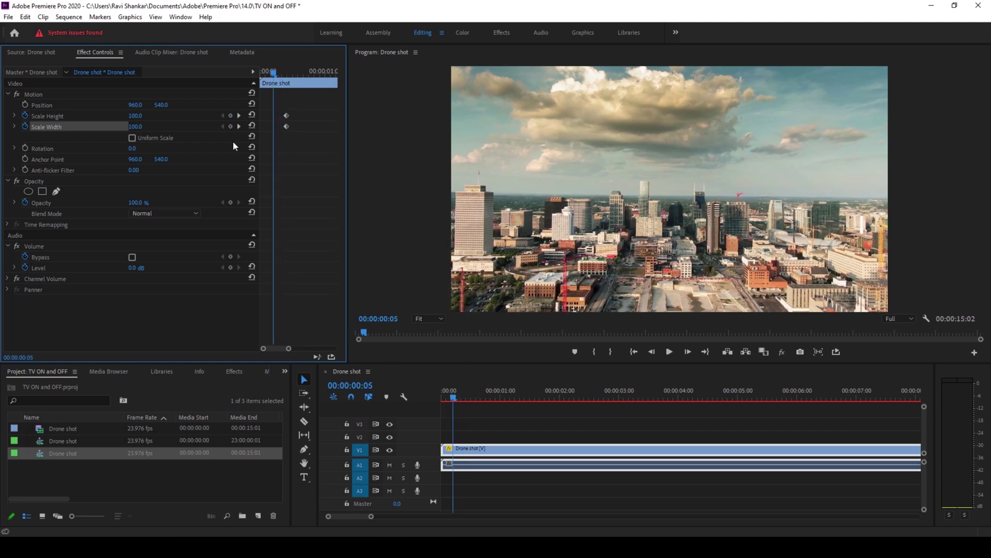
{"action": "left_click", "coordinate": [144, 116]}
{"action": "type", "text": "3"}
{"action": "key", "text": "Return"}
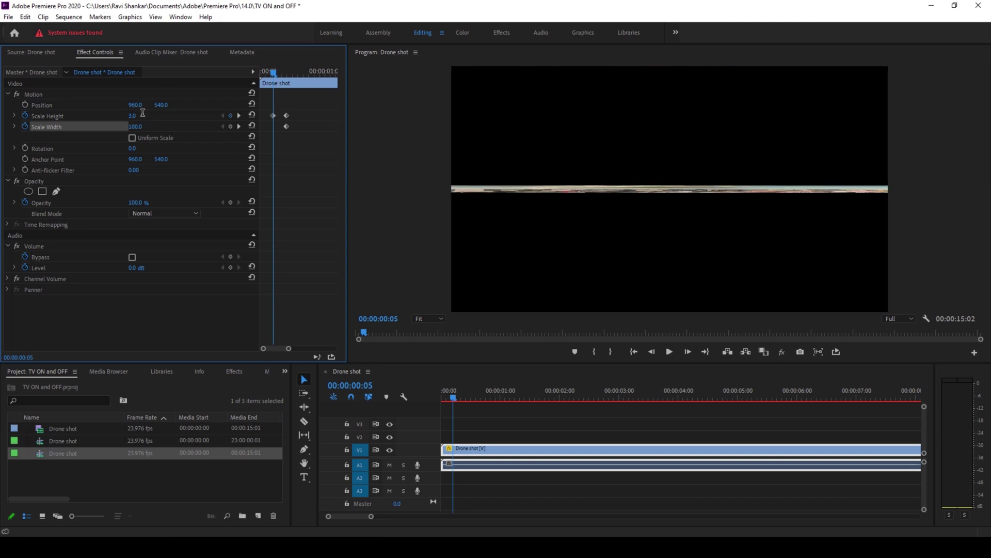
{"action": "left_click", "coordinate": [230, 126]}
At frame 0, key Scale Width to 0.
{"action": "left_click_drag", "start_coordinate": [274, 72], "coordinate": [260, 72]}
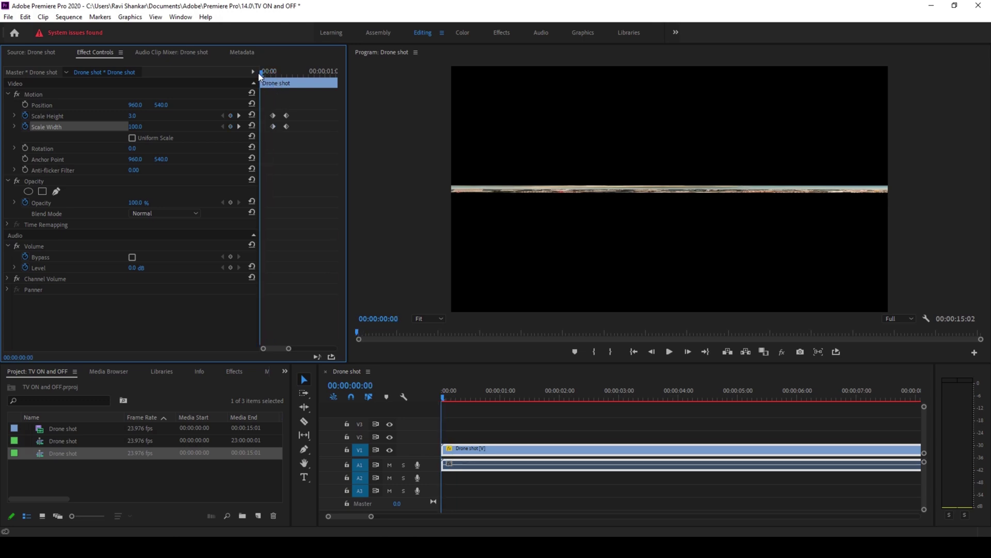
{"action": "left_click", "coordinate": [136, 127]}
{"action": "type", "text": "0"}
{"action": "key", "text": "Return"}
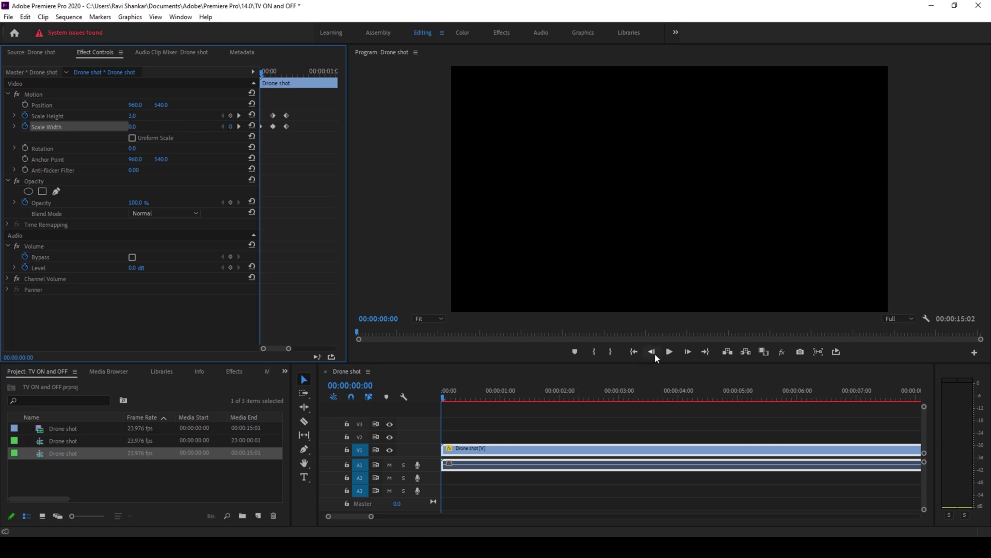
{"action": "left_click", "coordinate": [669, 351]}
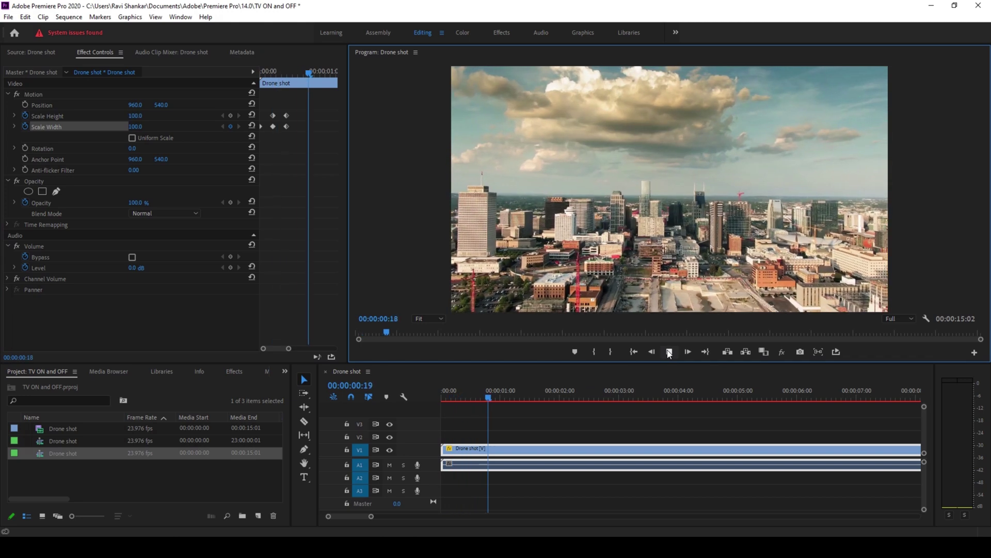
{"action": "key", "text": "Home"}
{"action": "left_click", "coordinate": [669, 351]}
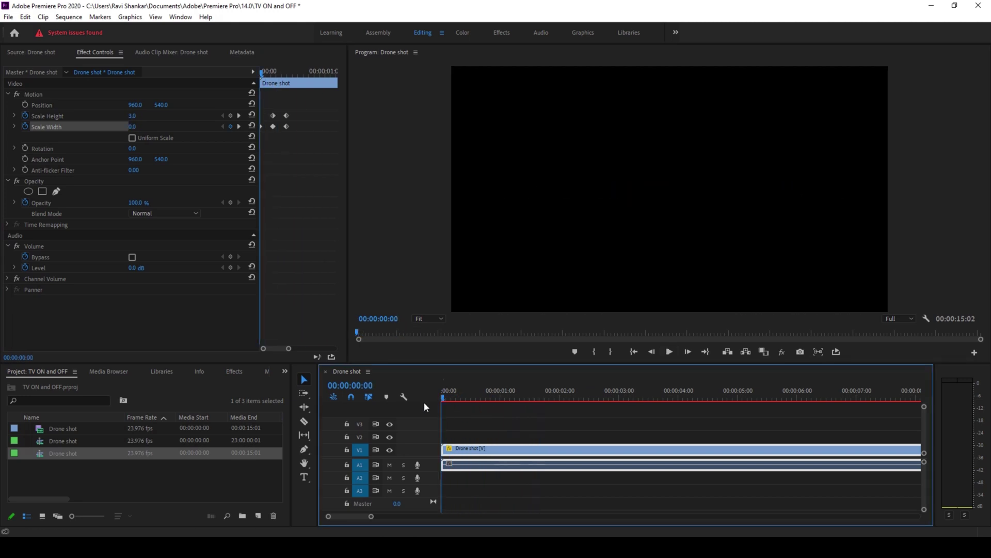
{"action": "left_click", "coordinate": [666, 355]}
{"action": "left_click_drag", "start_coordinate": [455, 392], "coordinate": [421, 395]}
{"action": "left_click", "coordinate": [669, 353]}
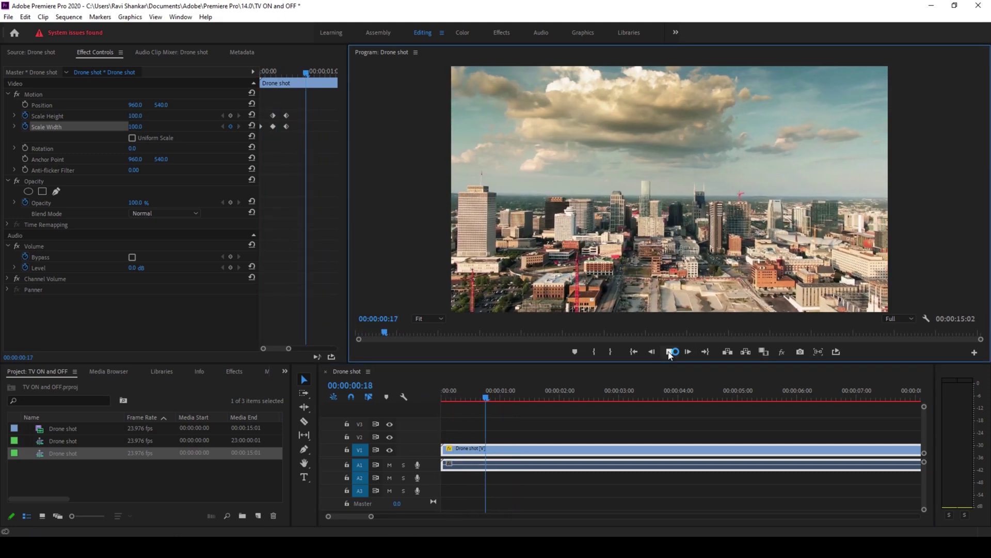
{"action": "left_click", "coordinate": [669, 353]}
{"action": "left_click_drag", "start_coordinate": [487, 403], "coordinate": [466, 402]}
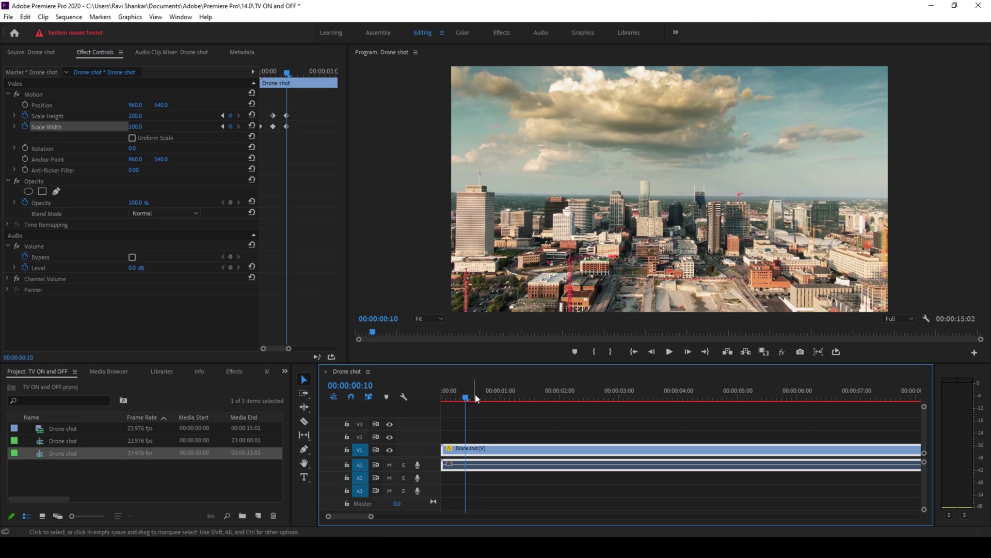
{"action": "key", "text": "shift+7"}
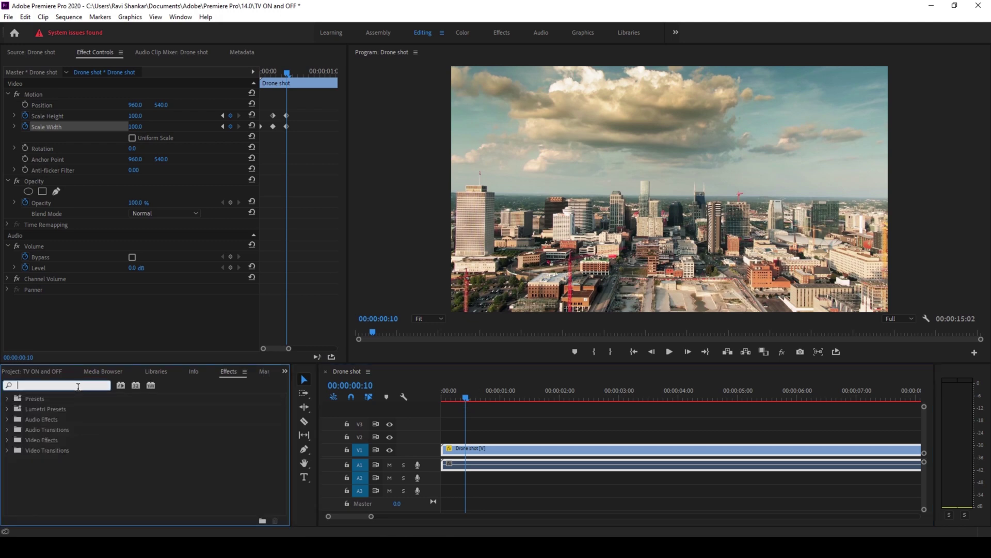
Apply Brightness & Contrast and key Brightness to 100 at frame 8, 0 at frame 10.
{"action": "type", "text": "brightness"}
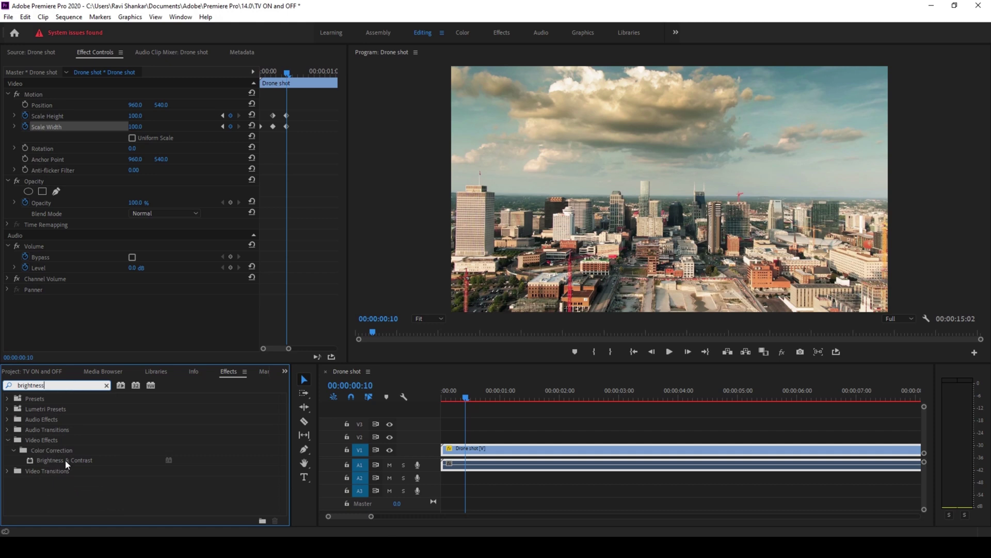
{"action": "left_click_drag", "start_coordinate": [52, 460], "coordinate": [465, 452]}
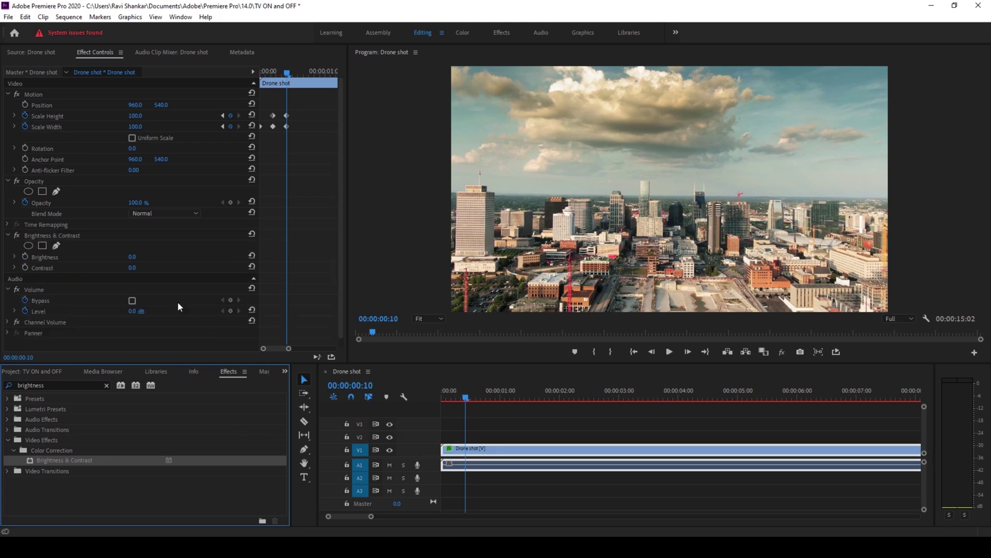
{"action": "left_click", "coordinate": [25, 256]}
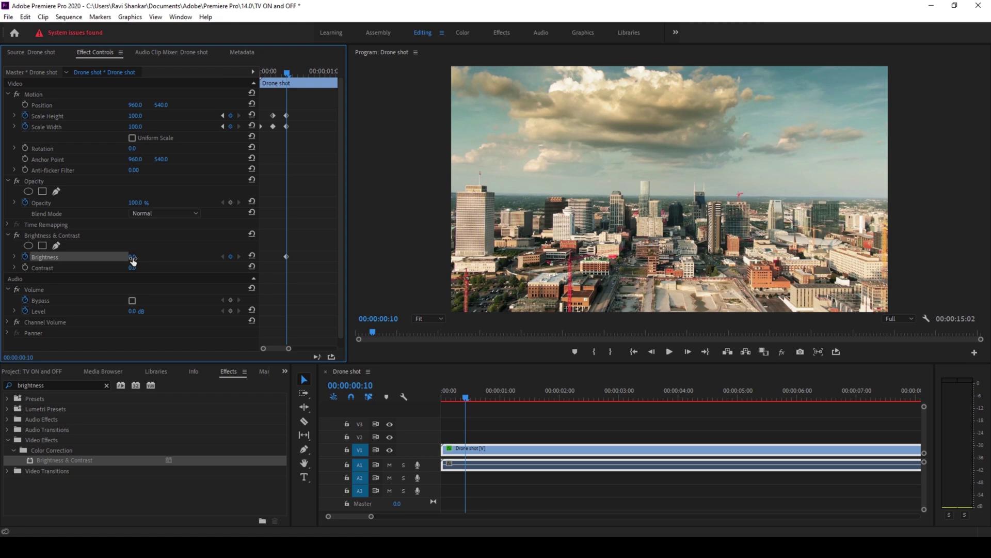
{"action": "key", "text": "Left"}
{"action": "key", "text": "Left"}
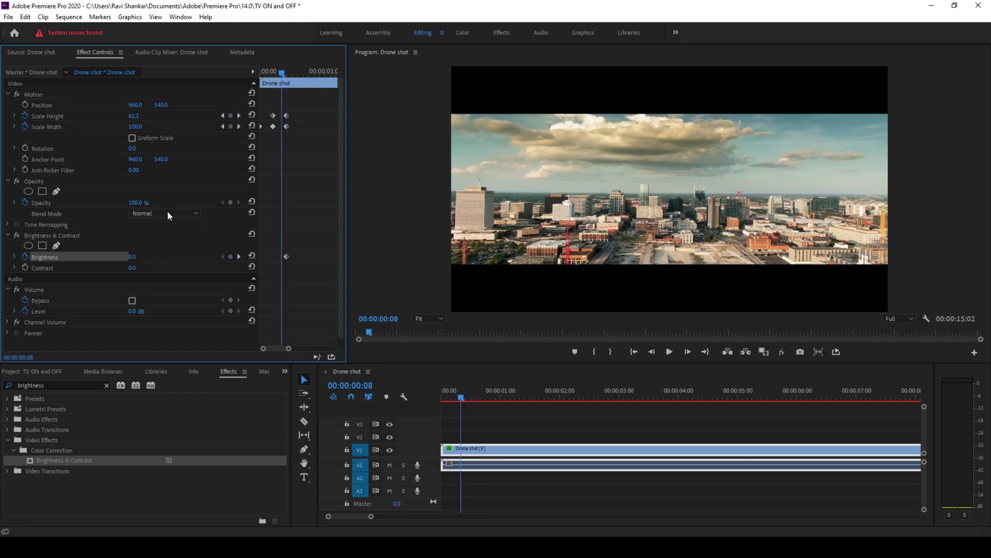
{"action": "left_click", "coordinate": [133, 258]}
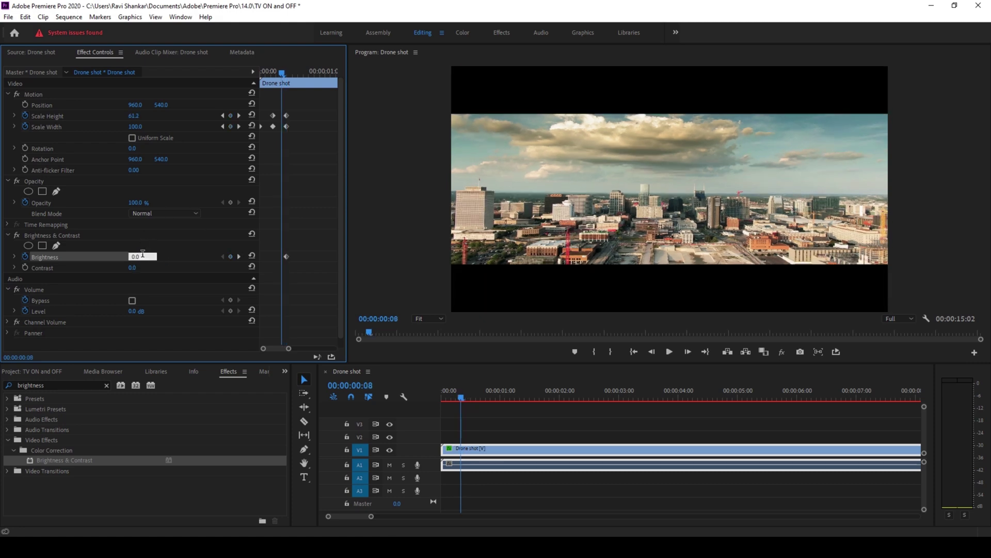
{"action": "type", "text": "100"}
{"action": "key", "text": "Return"}
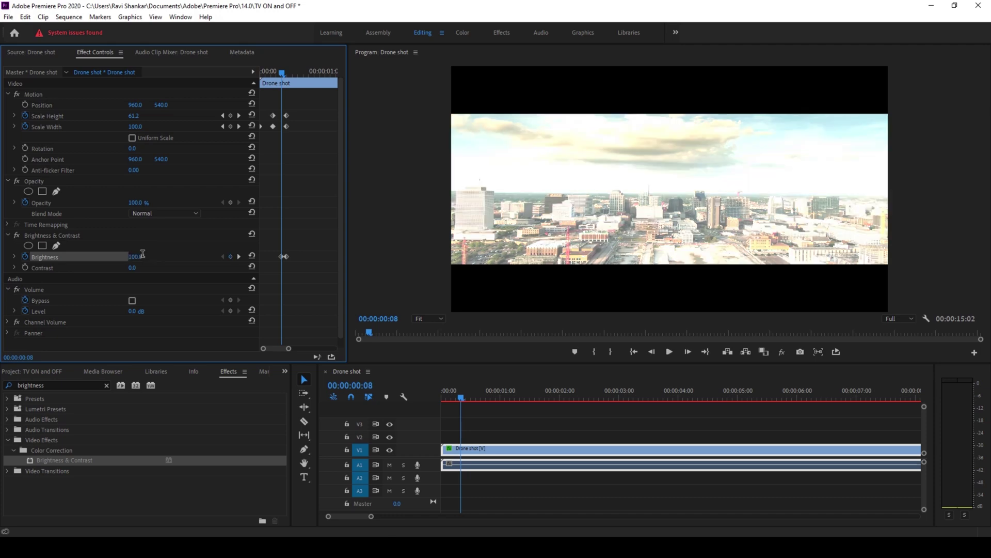
Scrub and play the opening turn-on, stopping just past five seconds.
{"action": "left_click", "coordinate": [459, 399]}
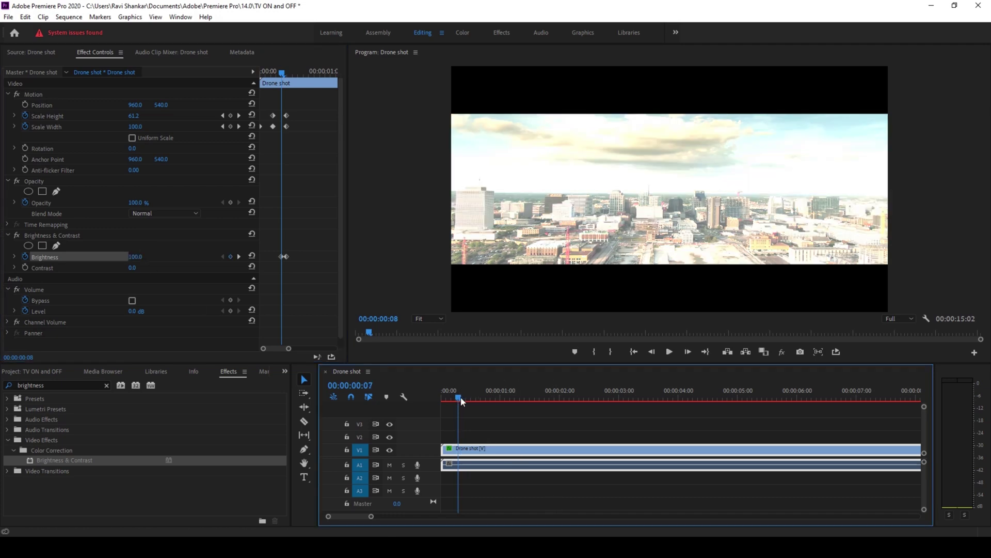
{"action": "left_click_drag", "start_coordinate": [462, 401], "coordinate": [438, 397]}
{"action": "key", "text": "space"}
{"action": "key", "text": "space"}
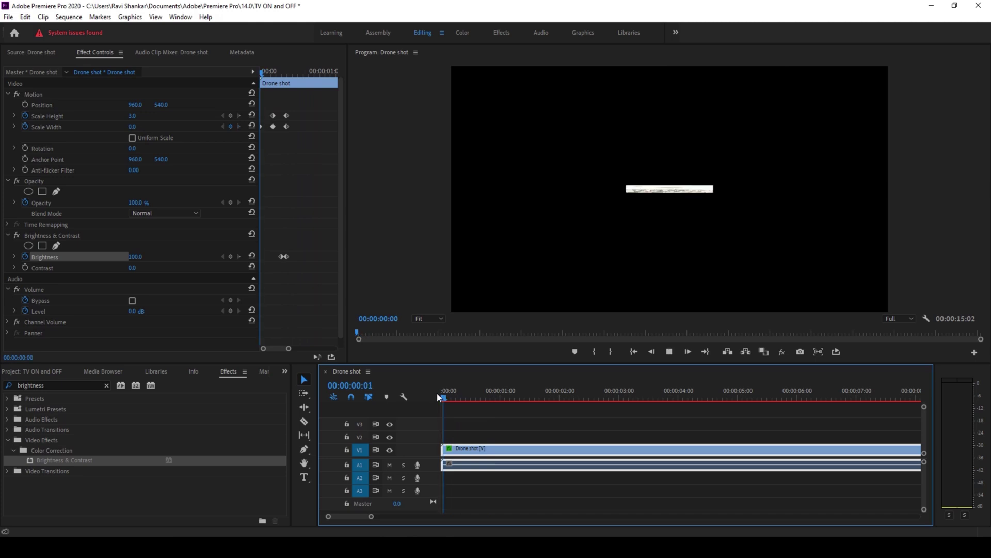
{"action": "left_click", "coordinate": [443, 393]}
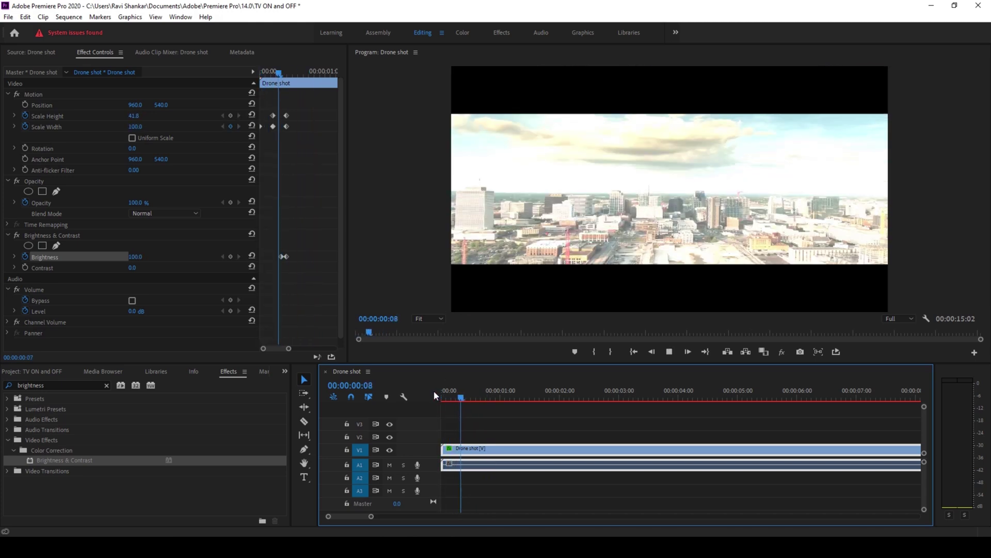
{"action": "left_click", "coordinate": [437, 393]}
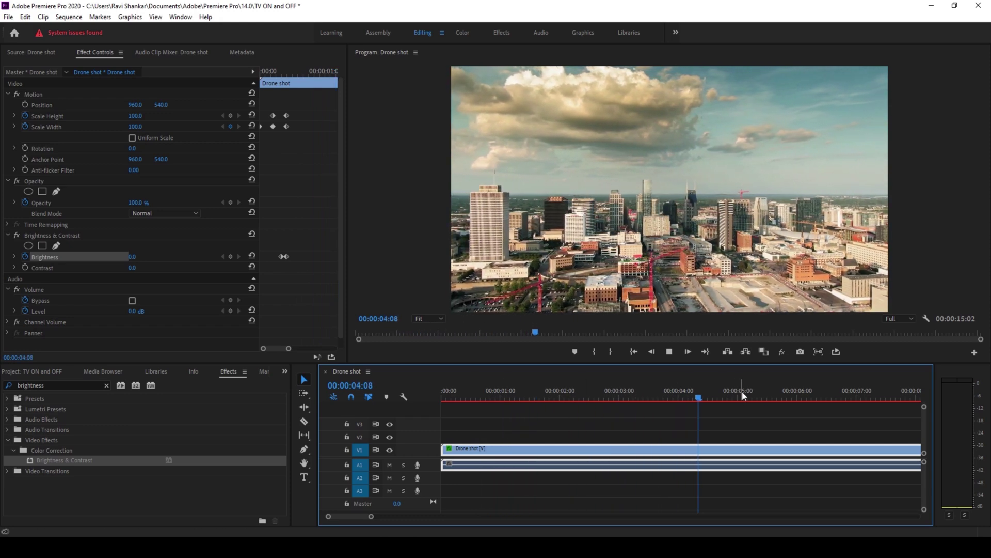
{"action": "left_click", "coordinate": [769, 397]}
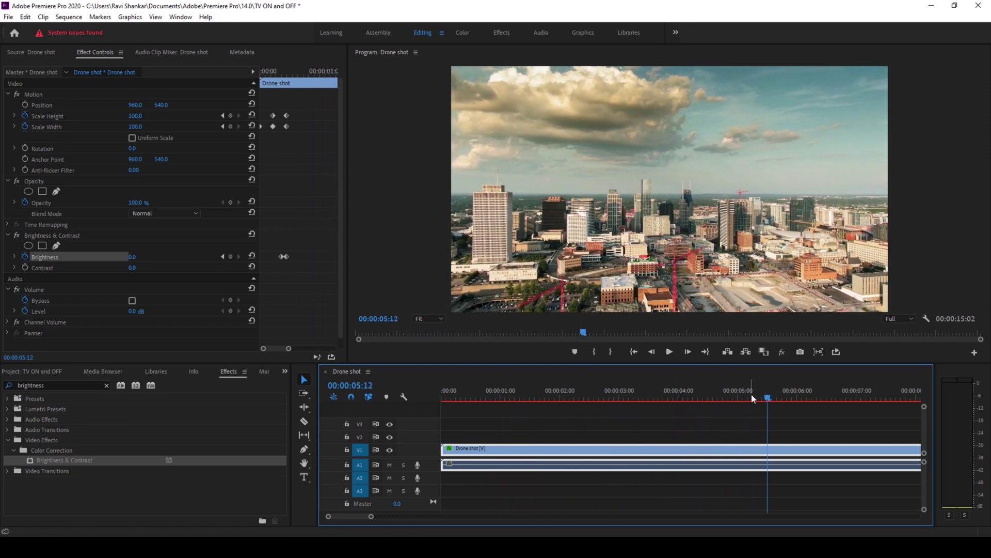
Add full-size Scale Height and Scale Width keyframes at 00:00:04:19.
{"action": "left_click", "coordinate": [725, 397]}
{"action": "left_click", "coordinate": [314, 348]}
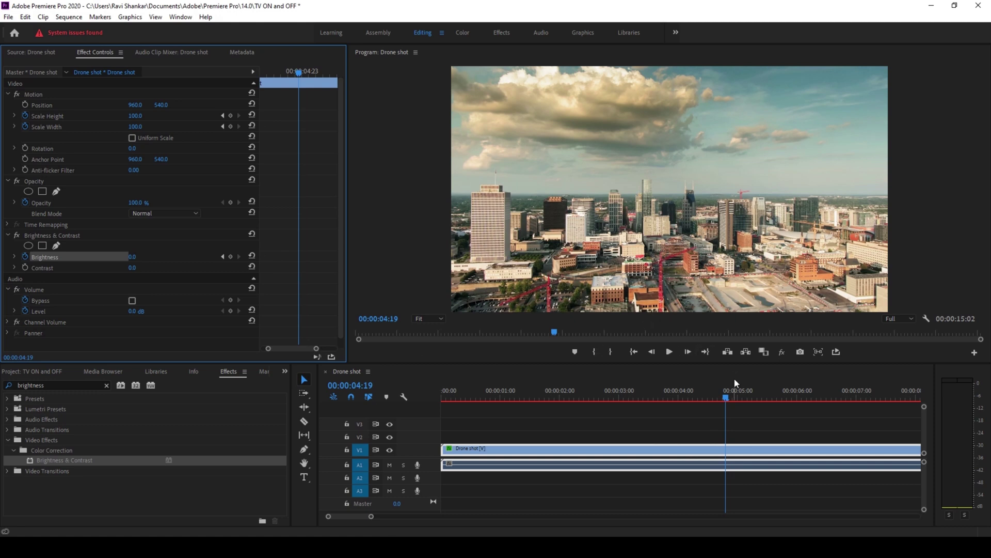
{"action": "left_click", "coordinate": [231, 116]}
{"action": "left_click", "coordinate": [231, 126]}
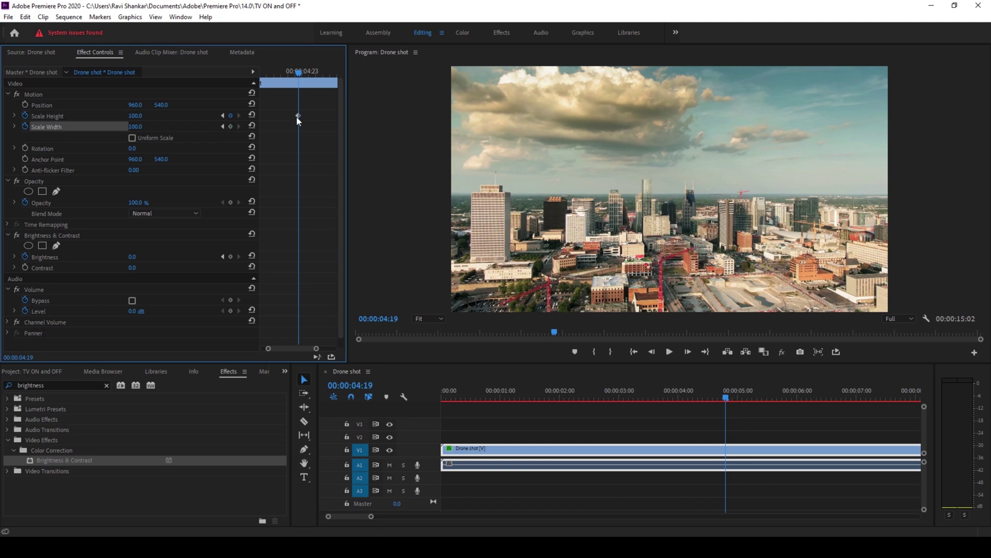
{"action": "left_click", "coordinate": [231, 127]}
At 00:00:05:00, key Scale Height to 3 and add a Scale Width keyframe.
{"action": "key", "text": "Right"}
{"action": "key", "text": "Right"}
{"action": "key", "text": "Right"}
{"action": "key", "text": "Right"}
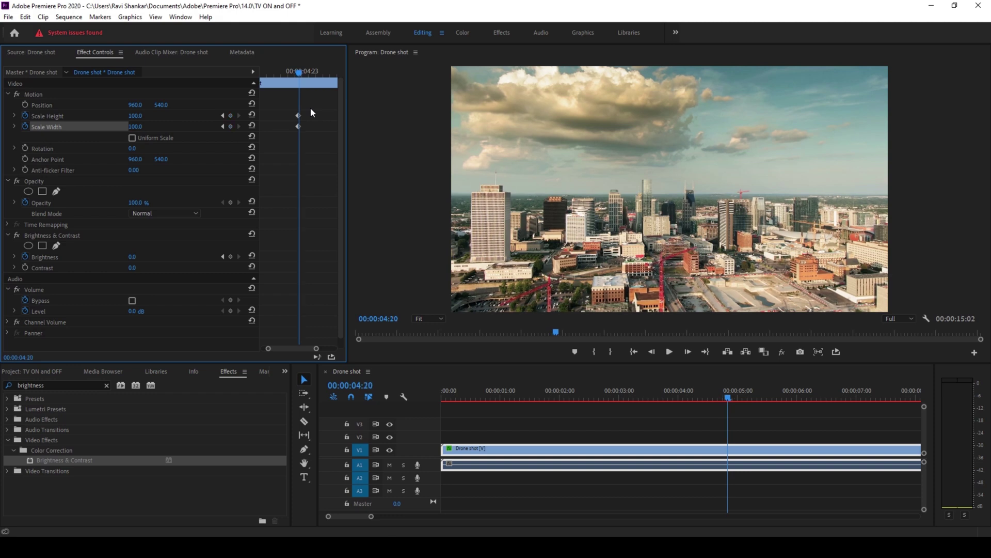
{"action": "key", "text": "Right"}
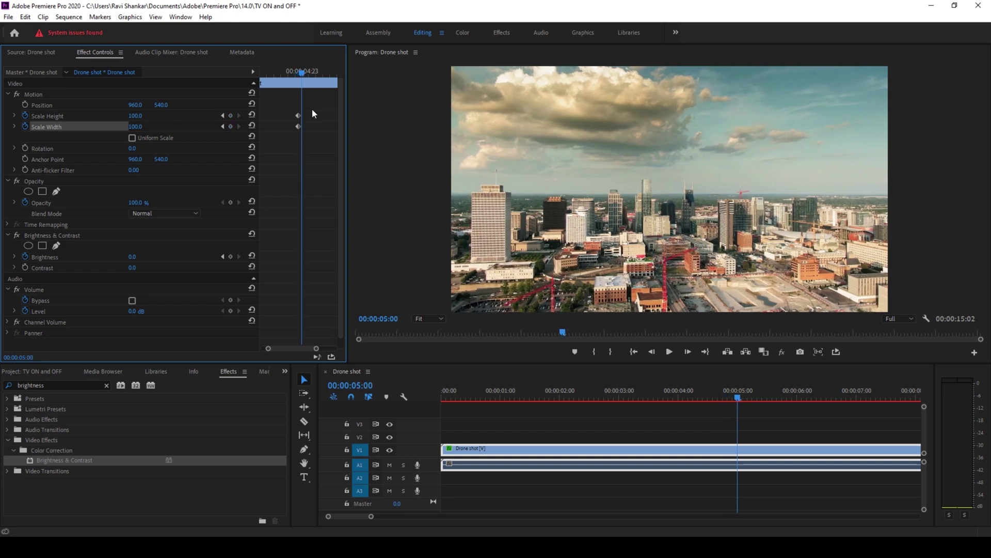
{"action": "left_click", "coordinate": [141, 115]}
{"action": "type", "text": "3"}
{"action": "key", "text": "Return"}
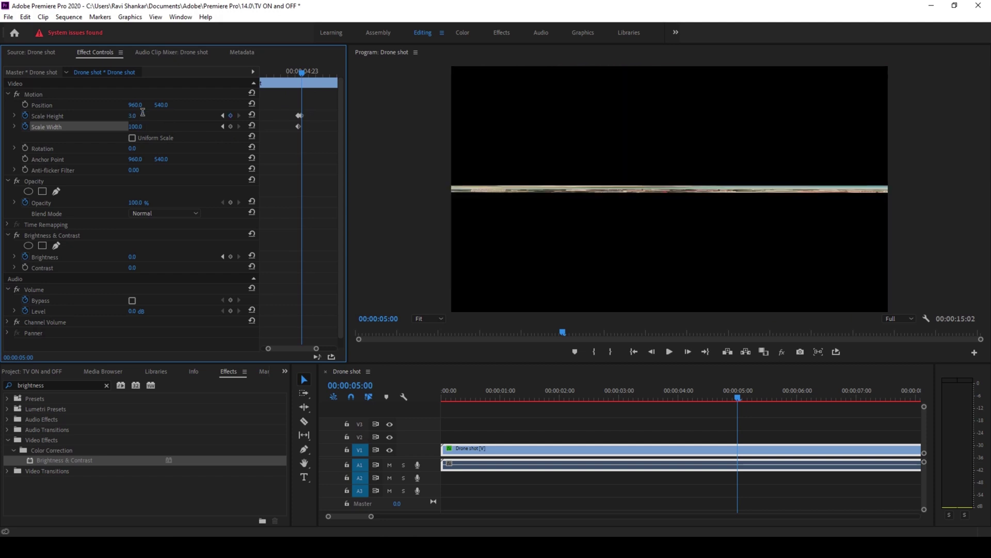
{"action": "left_click", "coordinate": [231, 126]}
{"action": "left_click_drag", "start_coordinate": [316, 348], "coordinate": [306, 350]}
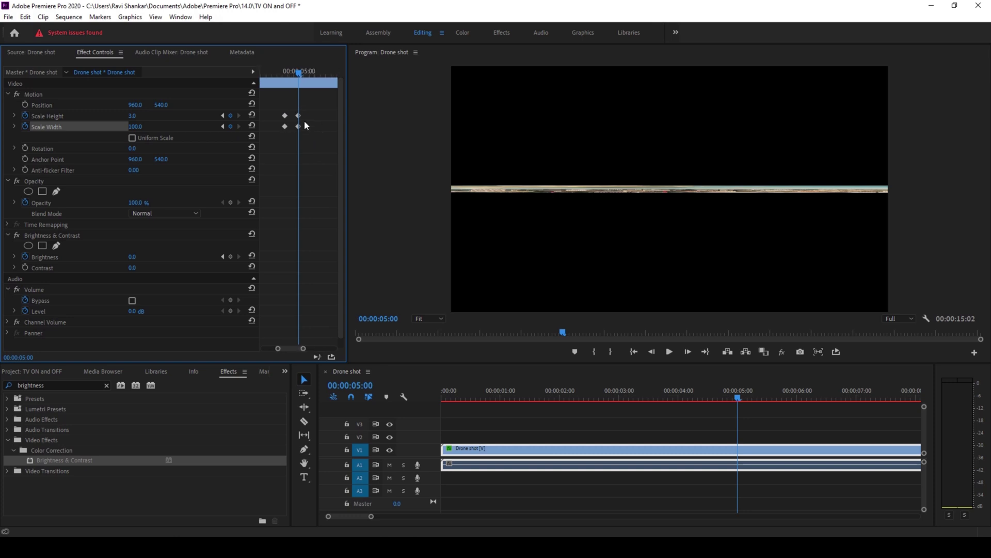
A few frames later, at 00:00:05:05, key Scale Width to 0.
{"action": "key", "text": "Right"}
{"action": "key", "text": "Right"}
{"action": "key", "text": "Right"}
{"action": "key", "text": "Right"}
{"action": "key", "text": "Right"}
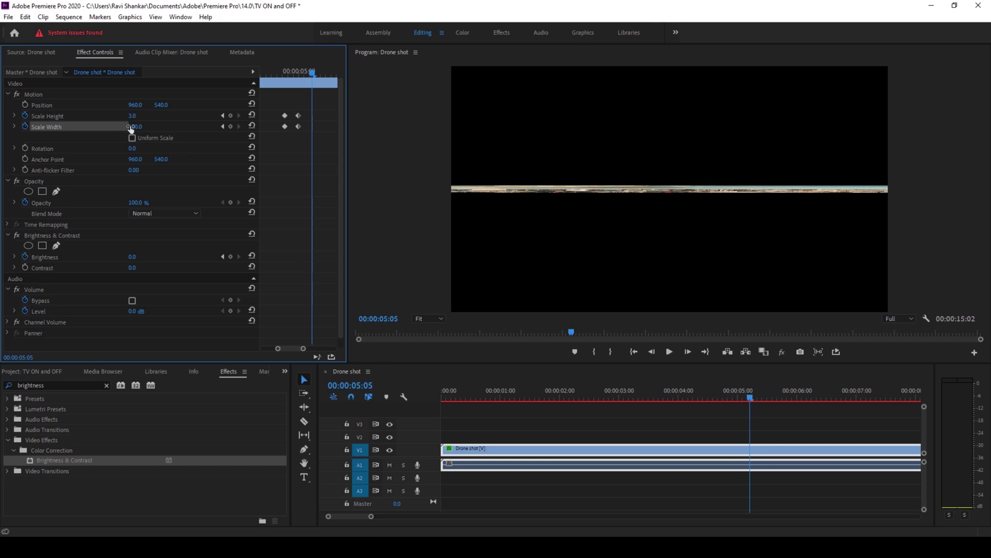
{"action": "left_click", "coordinate": [143, 127]}
{"action": "type", "text": "0"}
{"action": "key", "text": "Return"}
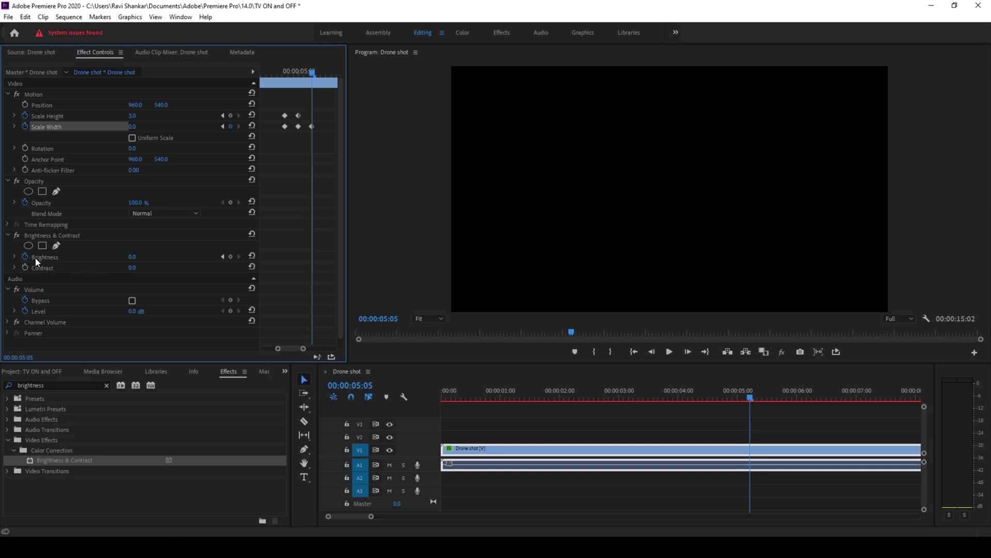
Key Brightness at 0 on 00:00:04:19 and 100 on 00:00:04:21.
{"action": "left_click", "coordinate": [286, 70]}
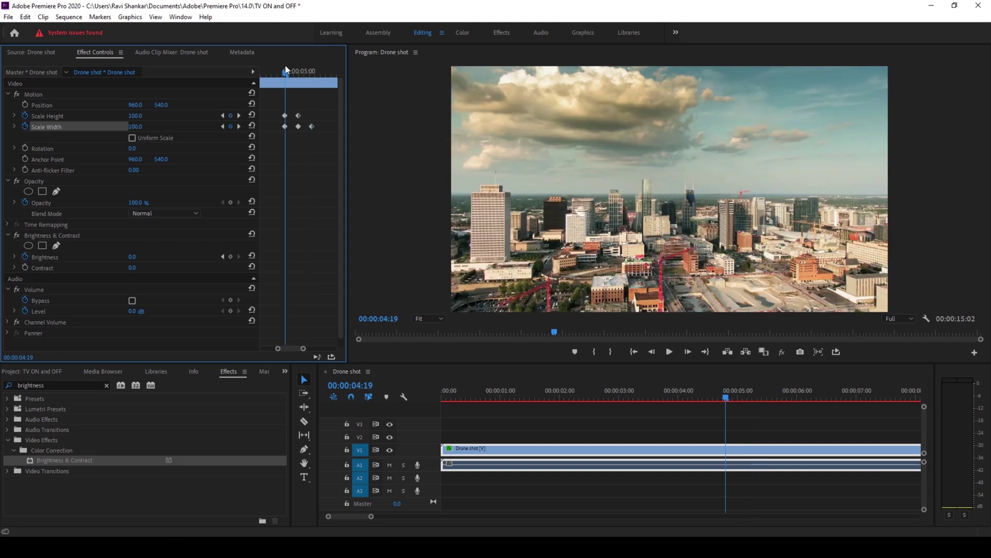
{"action": "key", "text": "Right"}
{"action": "key", "text": "Right"}
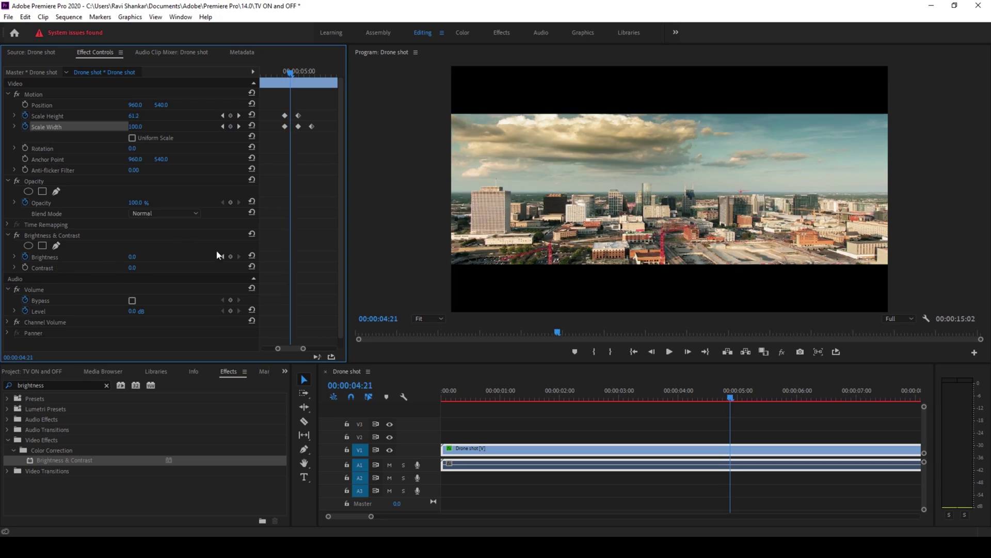
{"action": "key", "text": "Left"}
{"action": "key", "text": "Left"}
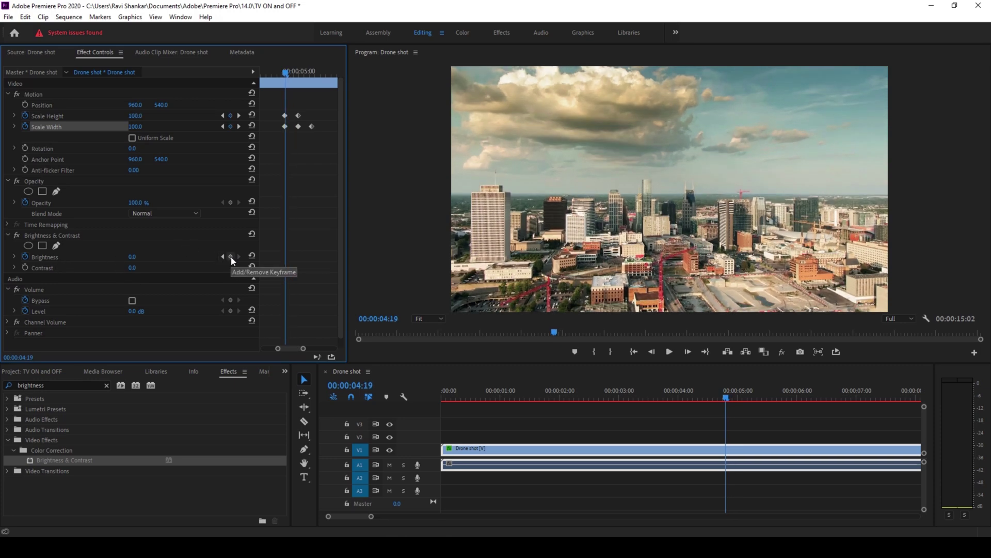
{"action": "left_click", "coordinate": [230, 257]}
{"action": "key", "text": "Right"}
{"action": "key", "text": "Right"}
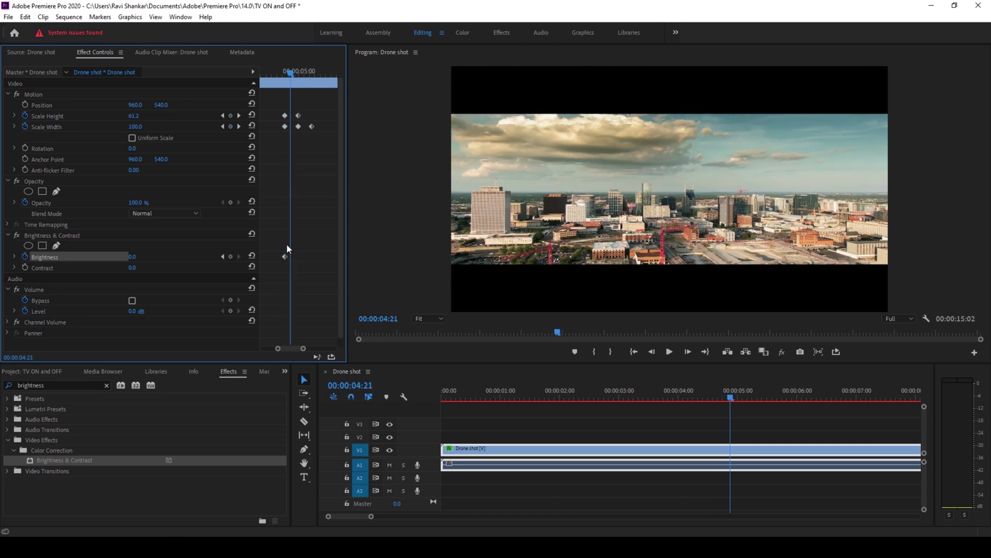
{"action": "left_click", "coordinate": [140, 257]}
{"action": "type", "text": "100"}
{"action": "key", "text": "Return"}
Play the turn-off section to preview the flash, then rewind.
{"action": "key", "text": "Left"}
{"action": "key", "text": "Left"}
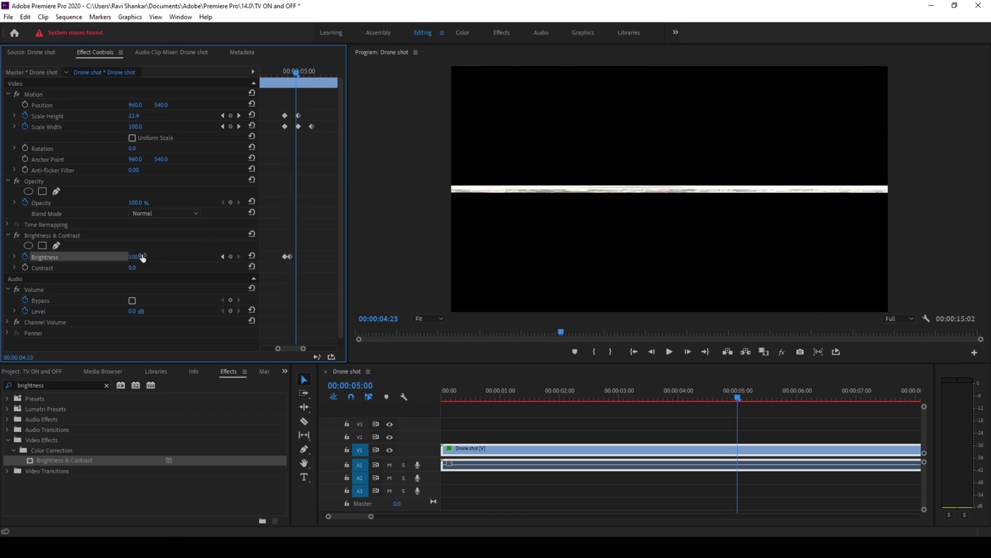
{"action": "key", "text": "space"}
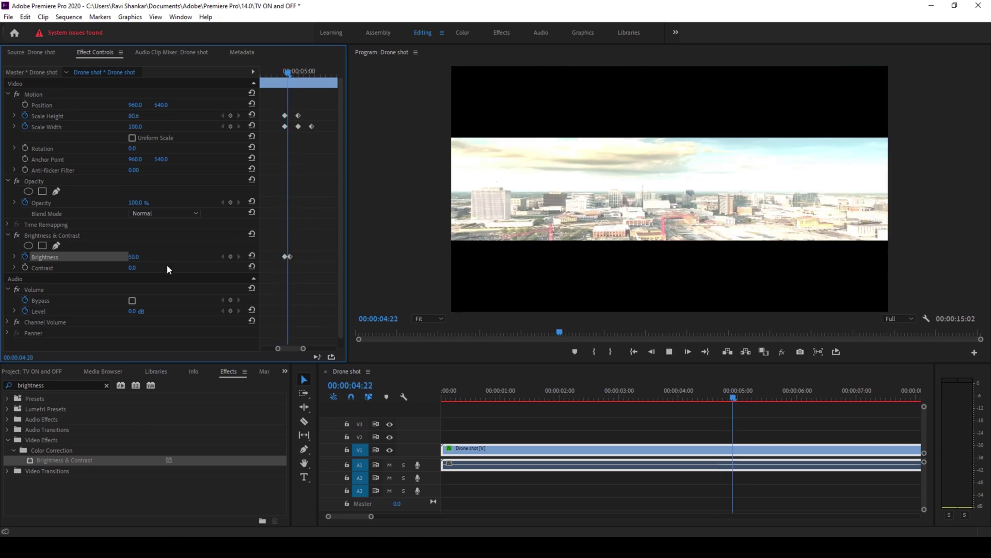
{"action": "left_click", "coordinate": [623, 396]}
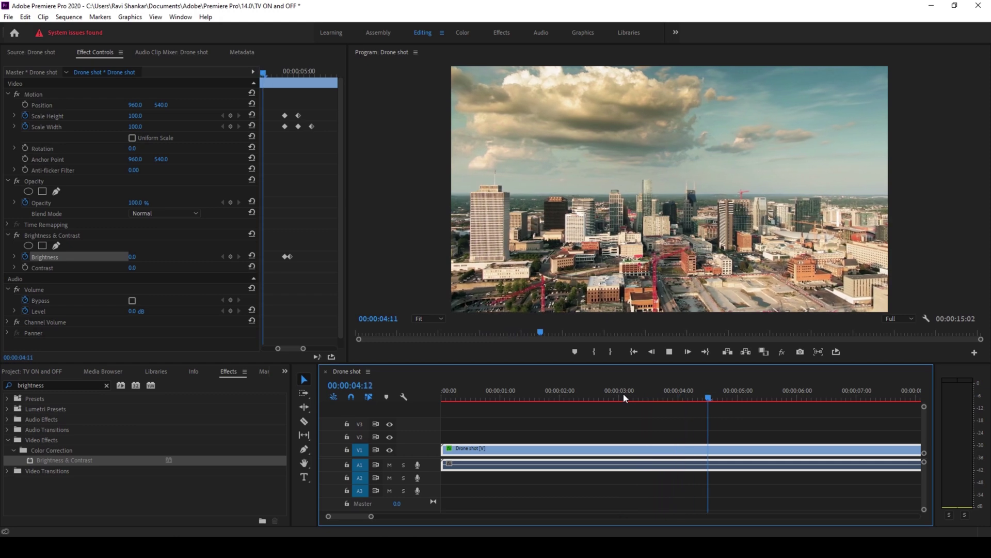
{"action": "left_click", "coordinate": [624, 395]}
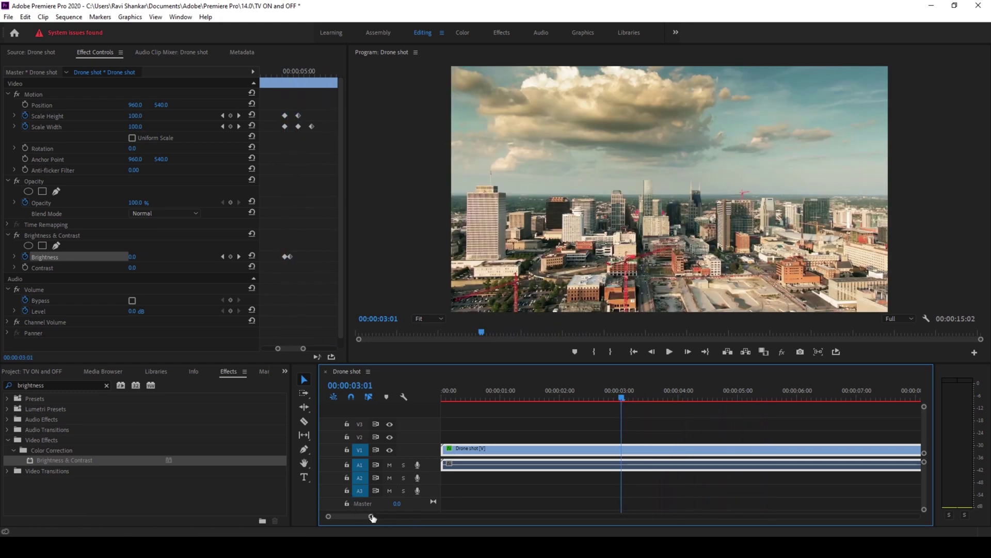
{"action": "left_click_drag", "start_coordinate": [373, 518], "coordinate": [418, 516]}
{"action": "left_click_drag", "start_coordinate": [457, 398], "coordinate": [432, 389]}
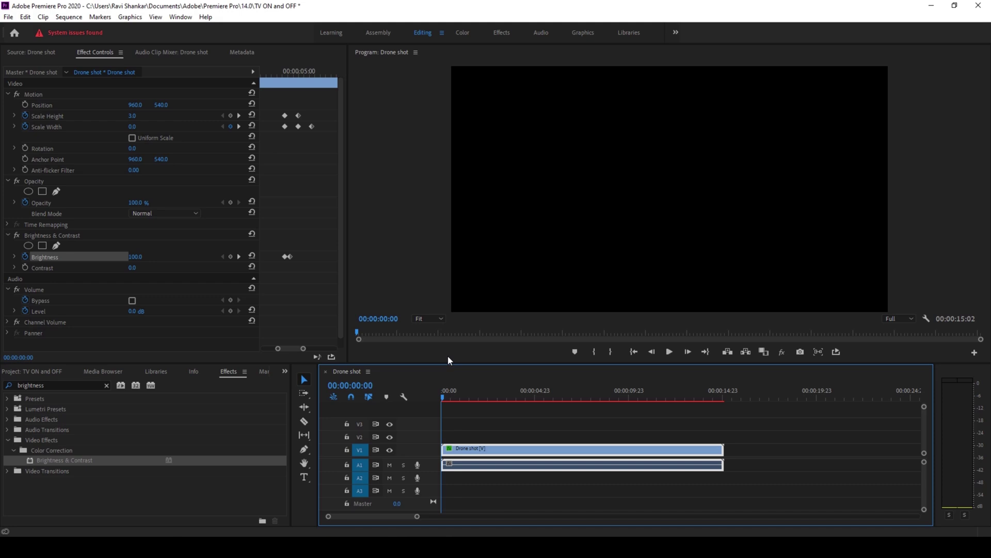
{"action": "key", "text": "space"}
{"action": "left_click", "coordinate": [439, 395]}
{"action": "key", "text": "space"}
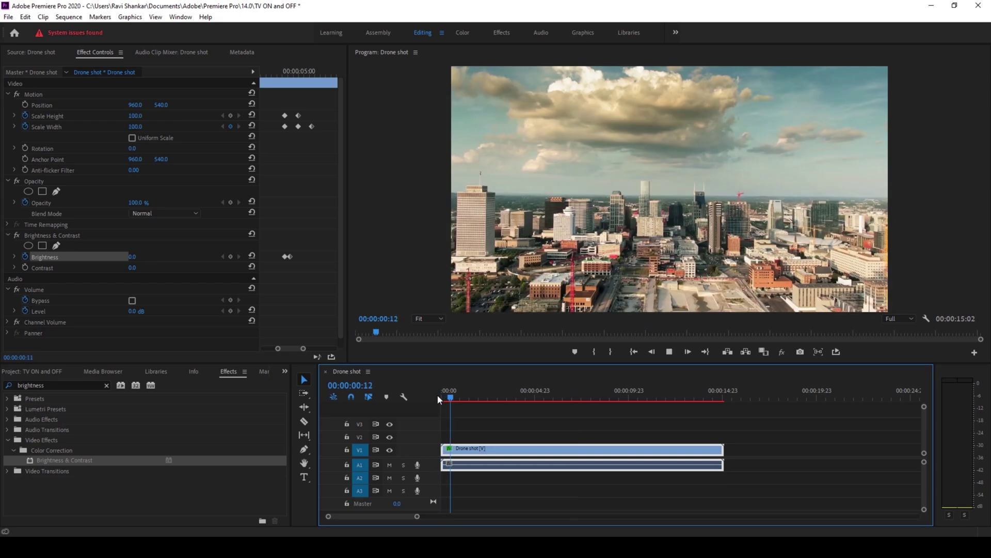